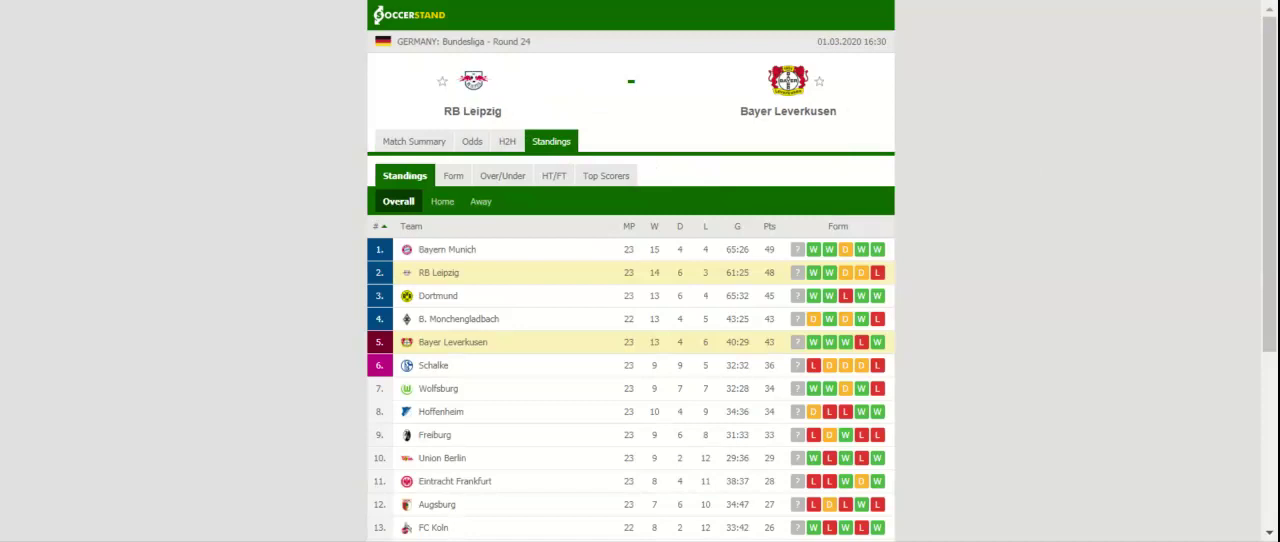
{"action": "scroll", "coordinate": [1124, 152], "scroll_direction": "down", "scroll_amount": 2}
{"action": "scroll", "coordinate": [1124, 152], "scroll_direction": "up", "scroll_amount": 3}
Show the RB Leipzig vs Bayer Leverkusen H2H results, then bring up the match odds
{"action": "left_click", "coordinate": [513, 141]}
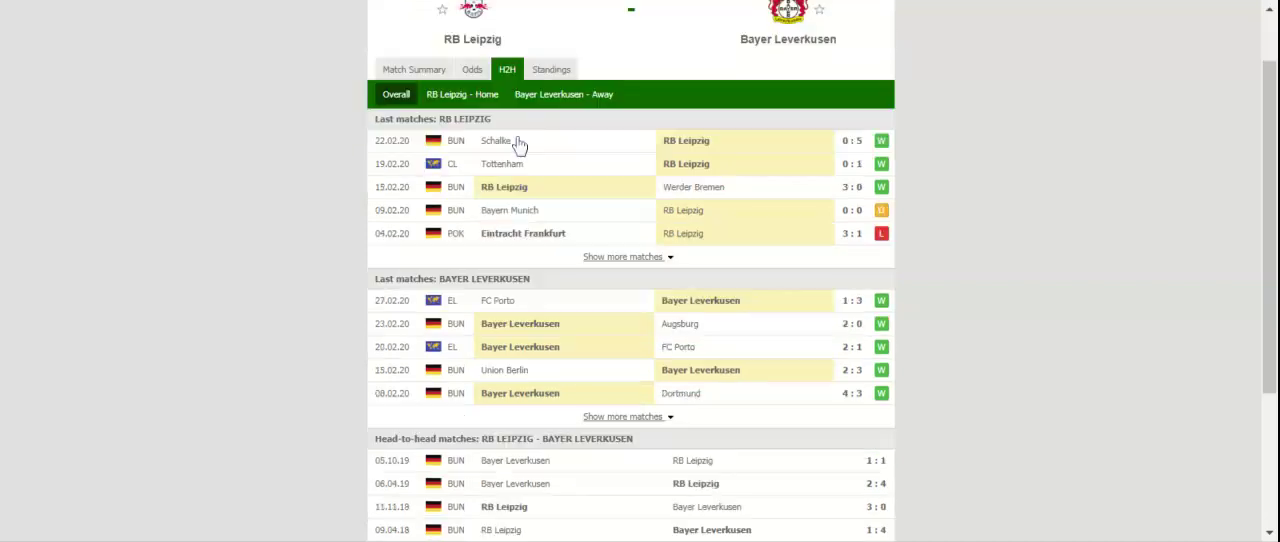
{"action": "scroll", "coordinate": [520, 300], "scroll_direction": "down", "scroll_amount": 3}
{"action": "scroll", "coordinate": [520, 300], "scroll_direction": "up", "scroll_amount": 3}
{"action": "left_click", "coordinate": [472, 141]}
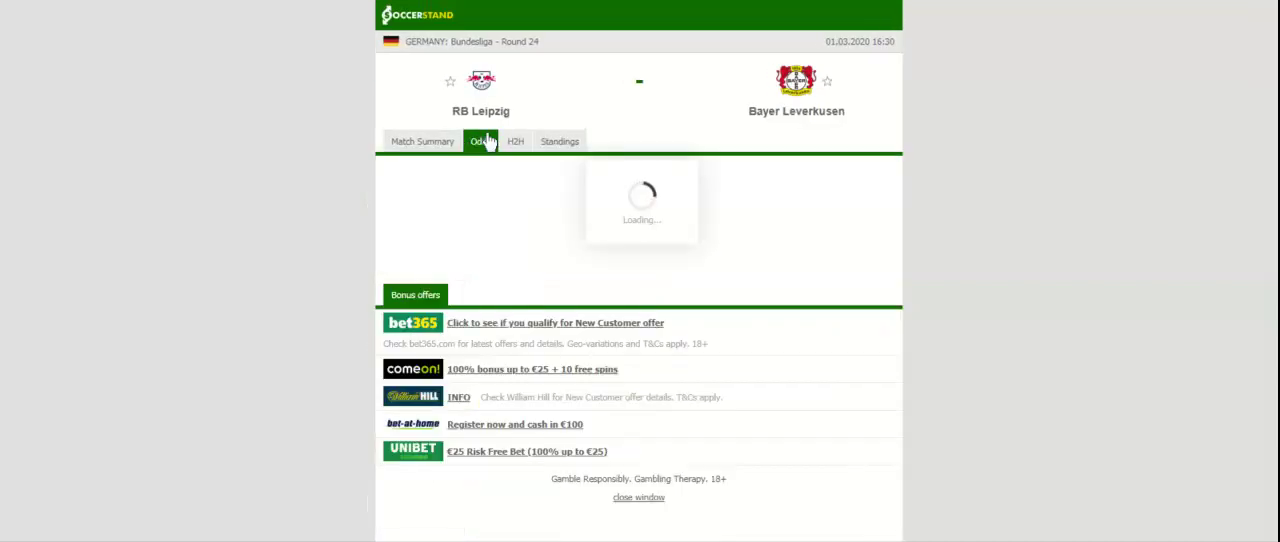